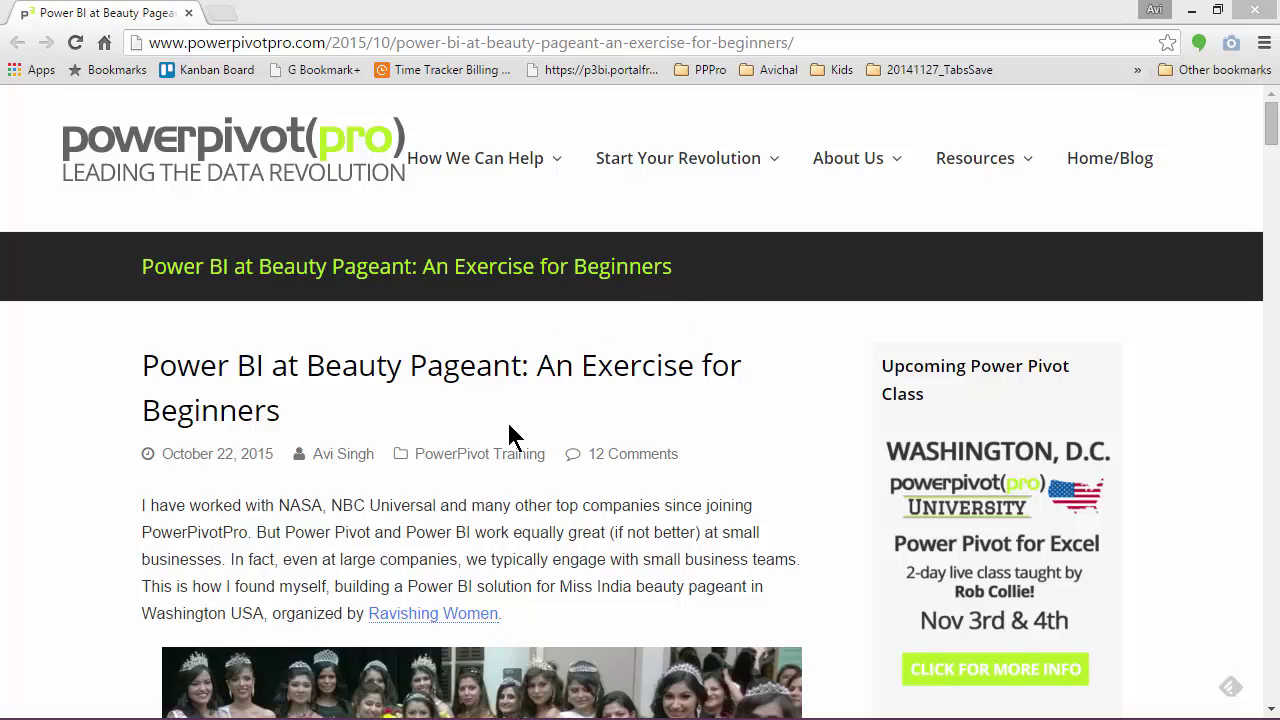
Read the article's exercise scenario and desired-result section, and view the enlarged image of the target pivot table
{"action": "left_click", "coordinate": [760, 410]}
{"action": "scroll", "coordinate": [761, 433], "scroll_direction": "down", "scroll_amount": 5}
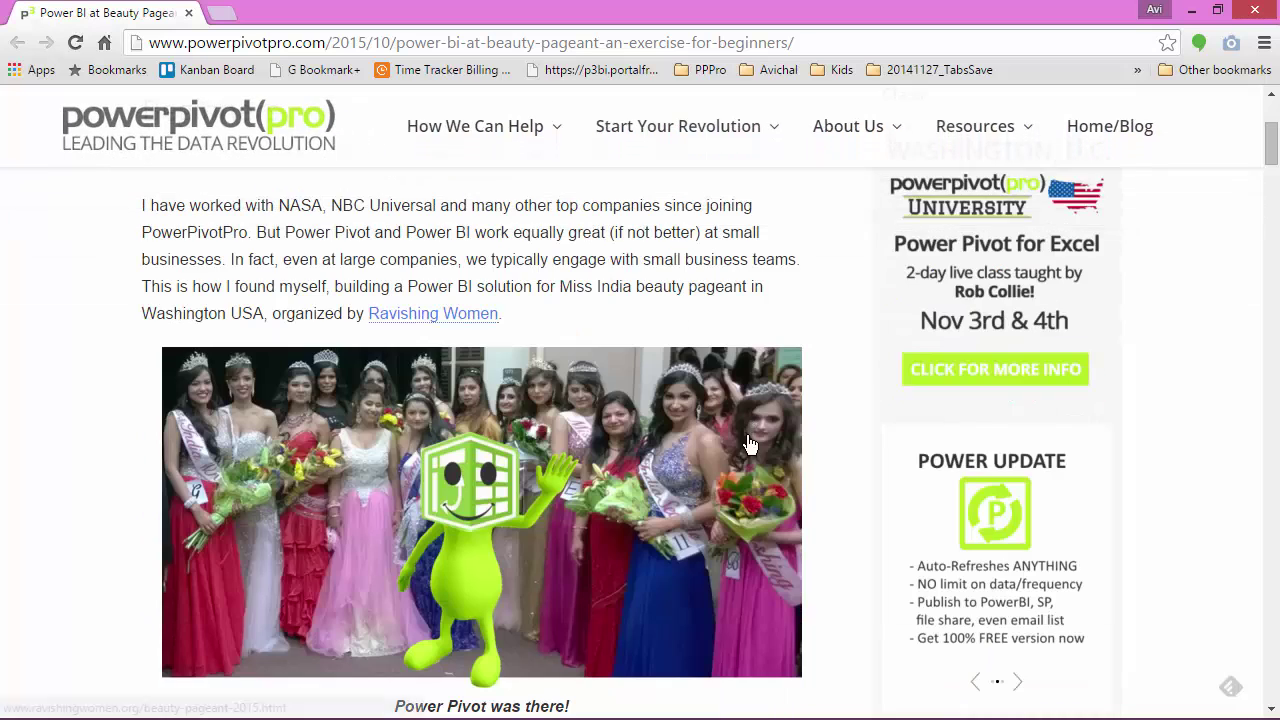
{"action": "scroll", "coordinate": [575, 443], "scroll_direction": "down", "scroll_amount": 5}
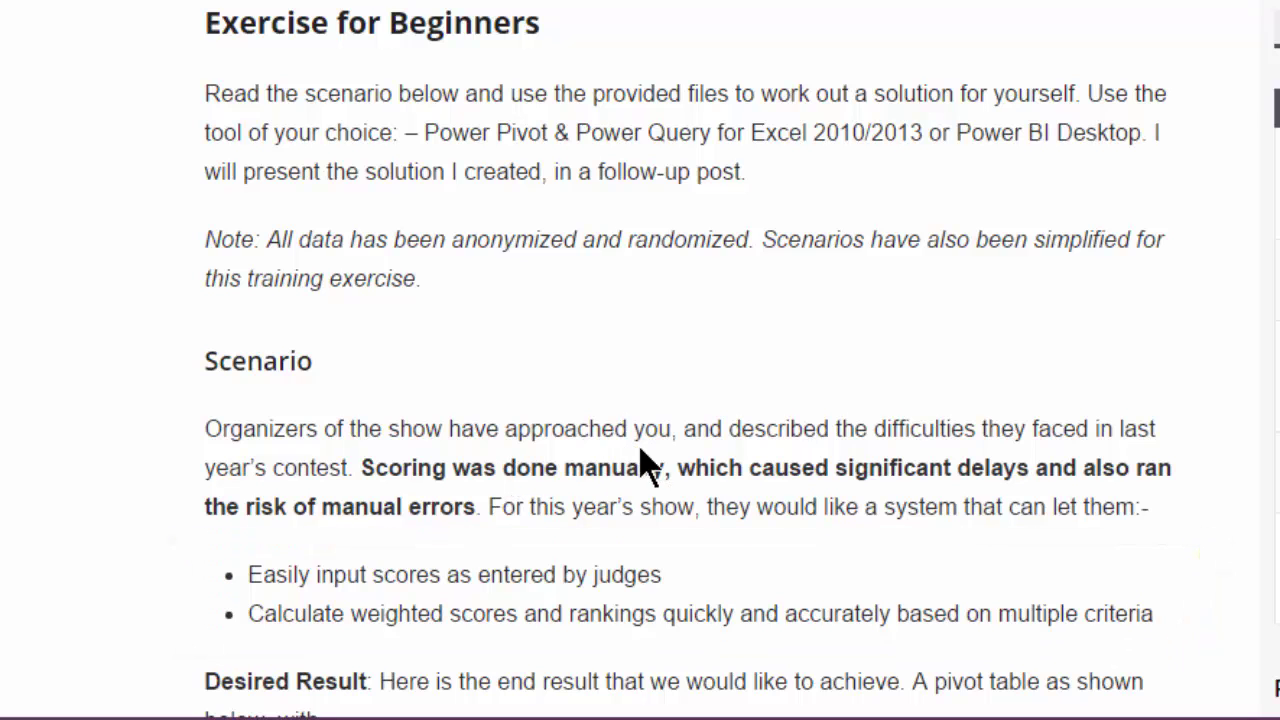
{"action": "scroll", "coordinate": [672, 425], "scroll_direction": "down", "scroll_amount": 4}
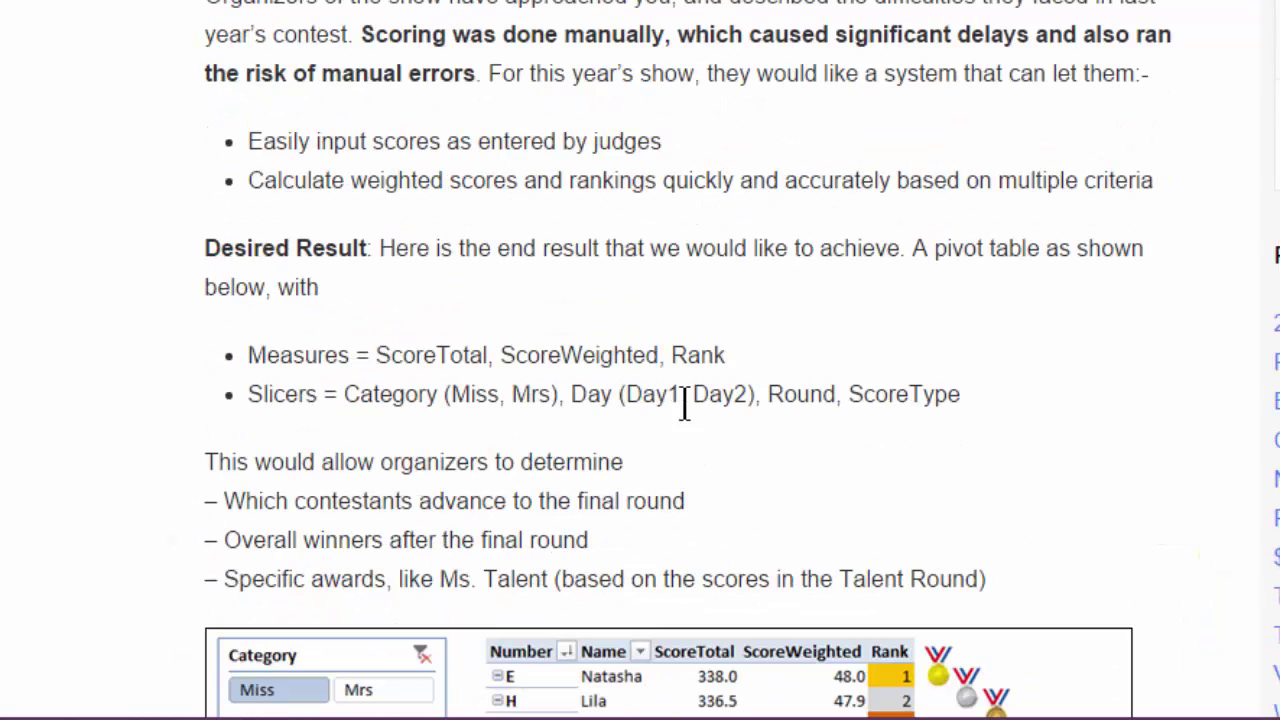
{"action": "scroll", "coordinate": [684, 394], "scroll_direction": "down", "scroll_amount": 5}
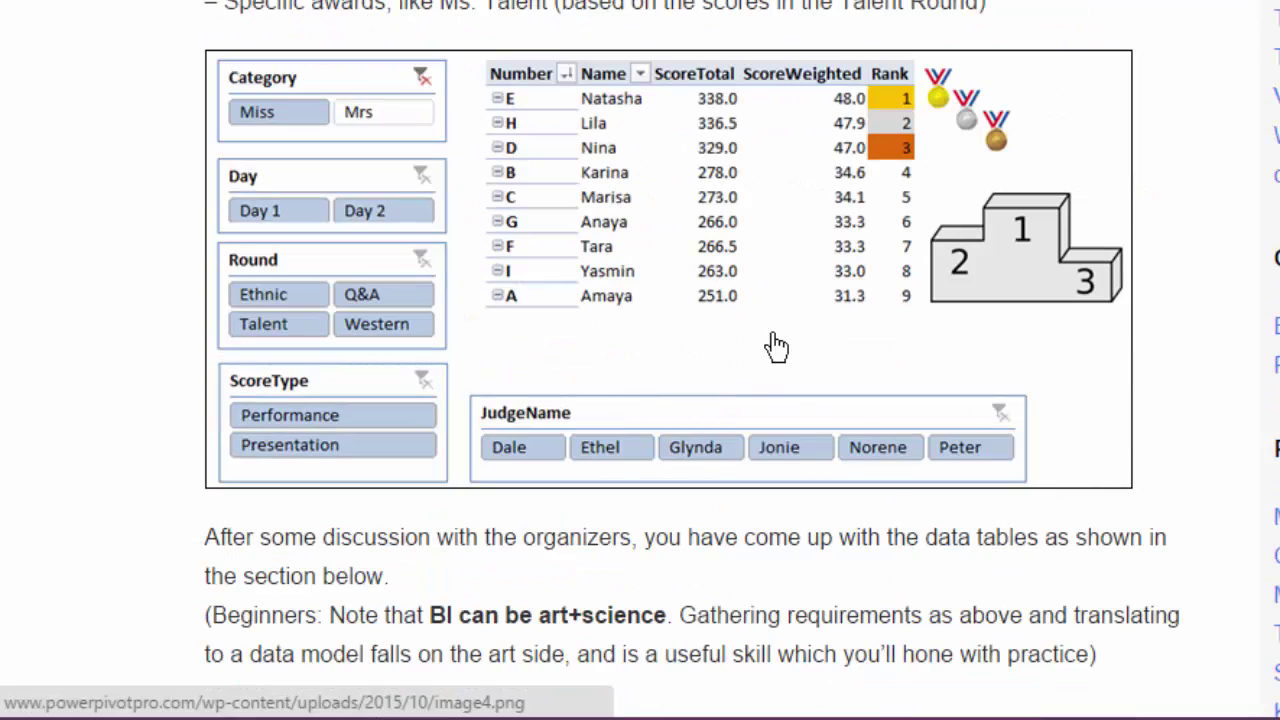
{"action": "left_click", "coordinate": [776, 347]}
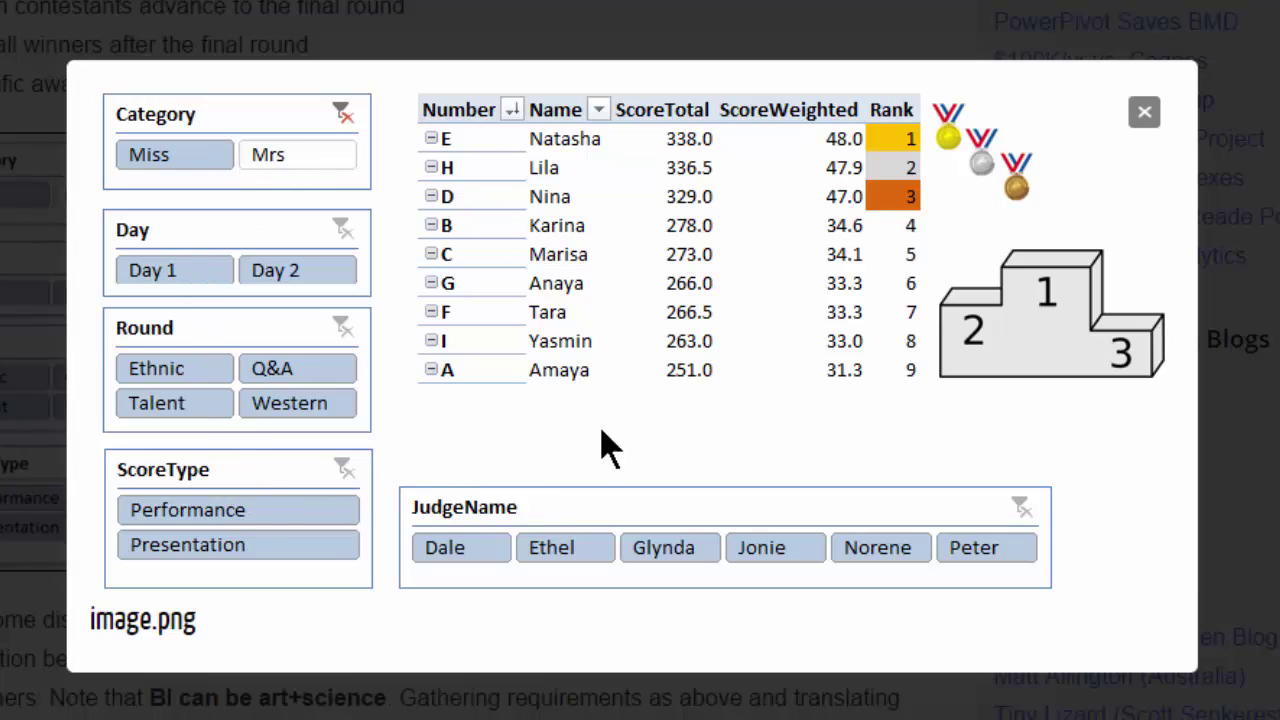
{"action": "left_click", "coordinate": [1145, 115]}
Review the article's Data section, covering the Judges, Contestants and Rounds tables
{"action": "scroll", "coordinate": [671, 451], "scroll_direction": "down", "scroll_amount": 5}
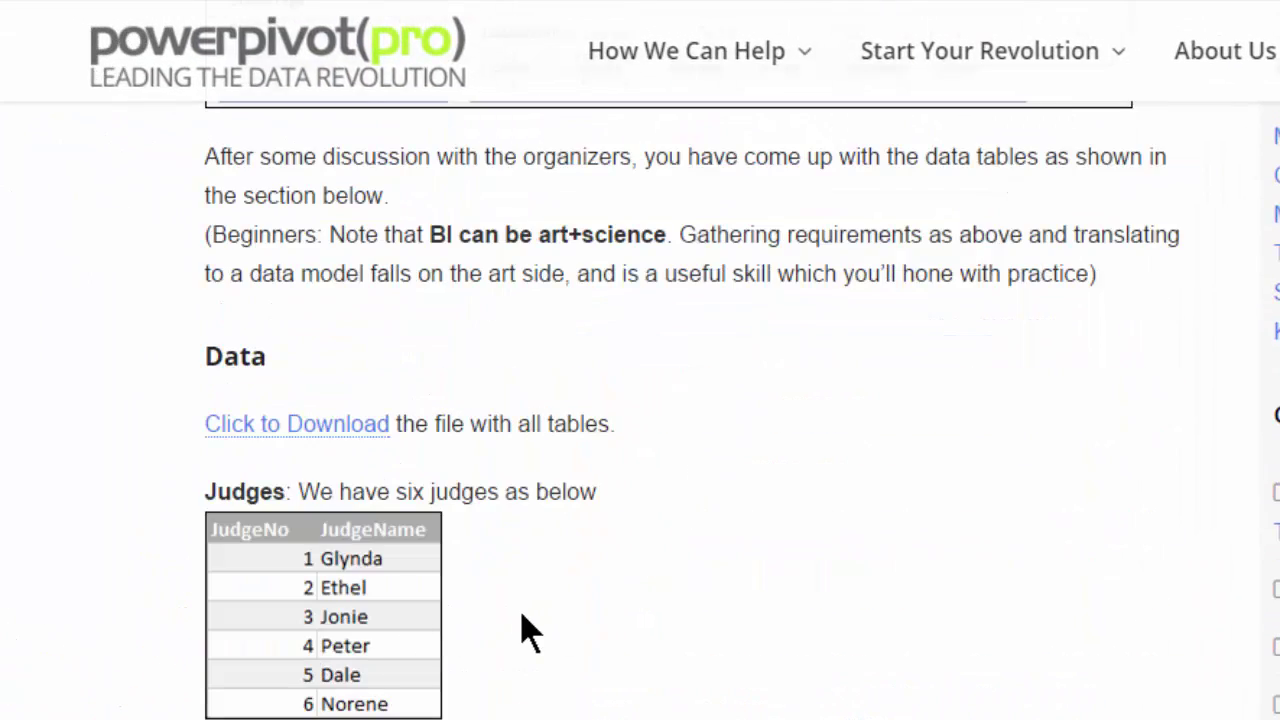
{"action": "scroll", "coordinate": [528, 628], "scroll_direction": "down", "scroll_amount": 3}
{"action": "scroll", "coordinate": [468, 677], "scroll_direction": "down", "scroll_amount": 2}
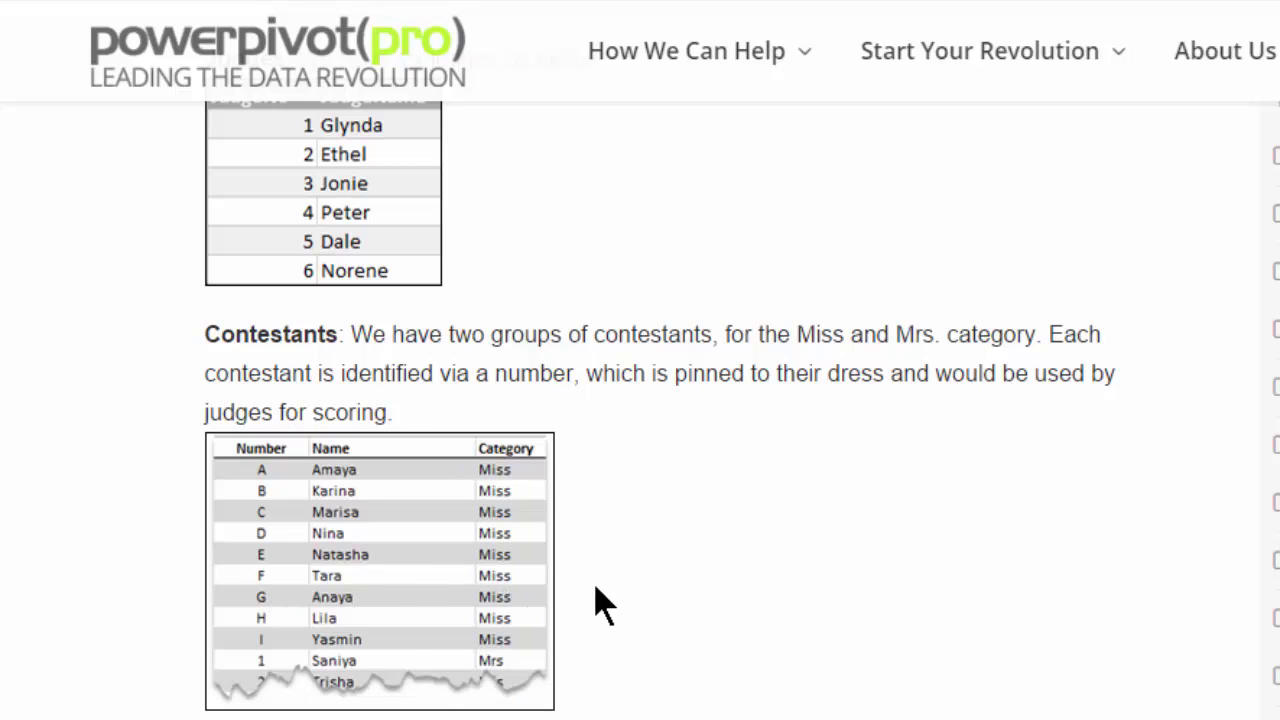
{"action": "scroll", "coordinate": [611, 603], "scroll_direction": "down", "scroll_amount": 4}
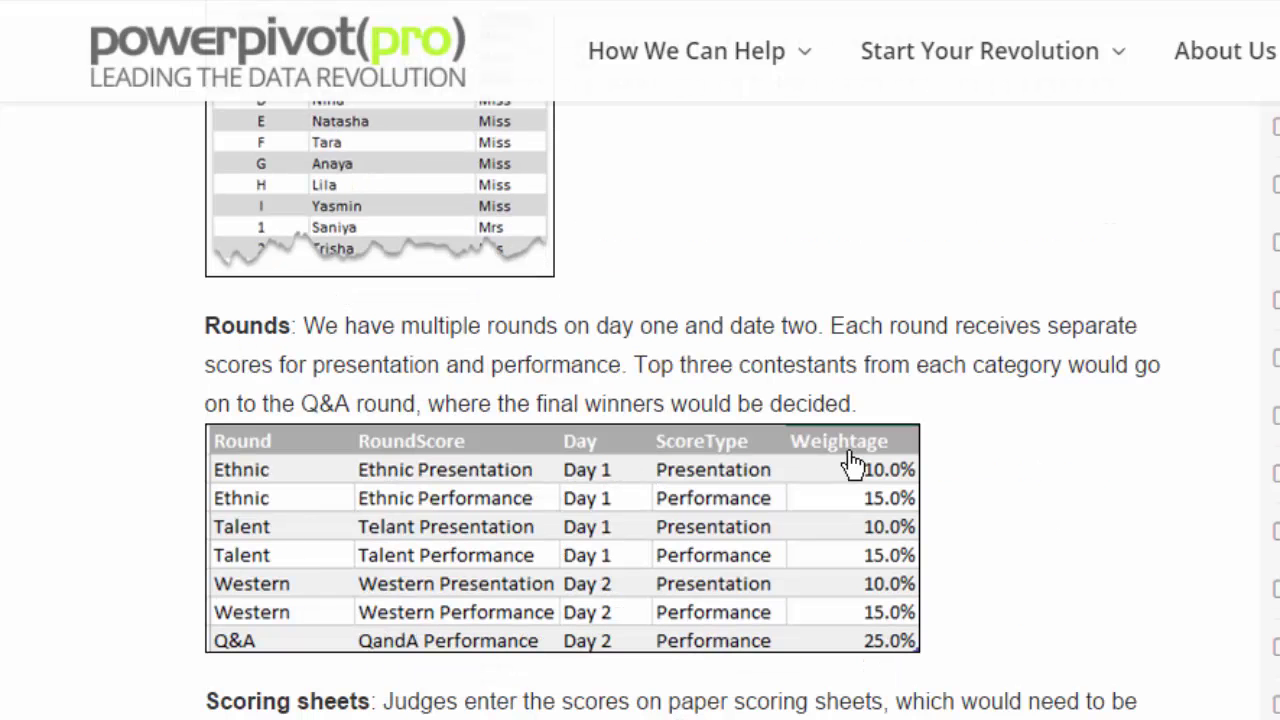
{"action": "scroll", "coordinate": [614, 594], "scroll_direction": "down", "scroll_amount": 2}
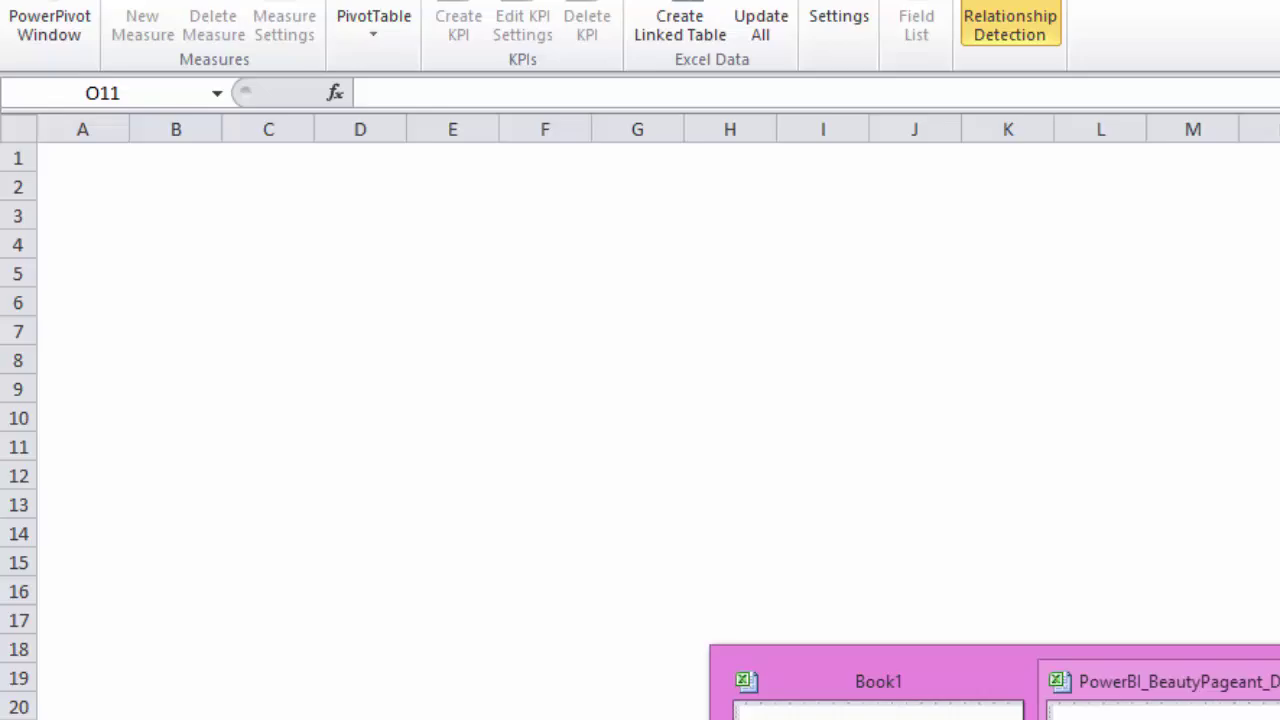
Switch to the PowerBI_BeautyPageant_DATA.xlsx workbook in Excel and look over the Rounds, Judges and Contestants sheets
{"action": "left_click", "coordinate": [1130, 700]}
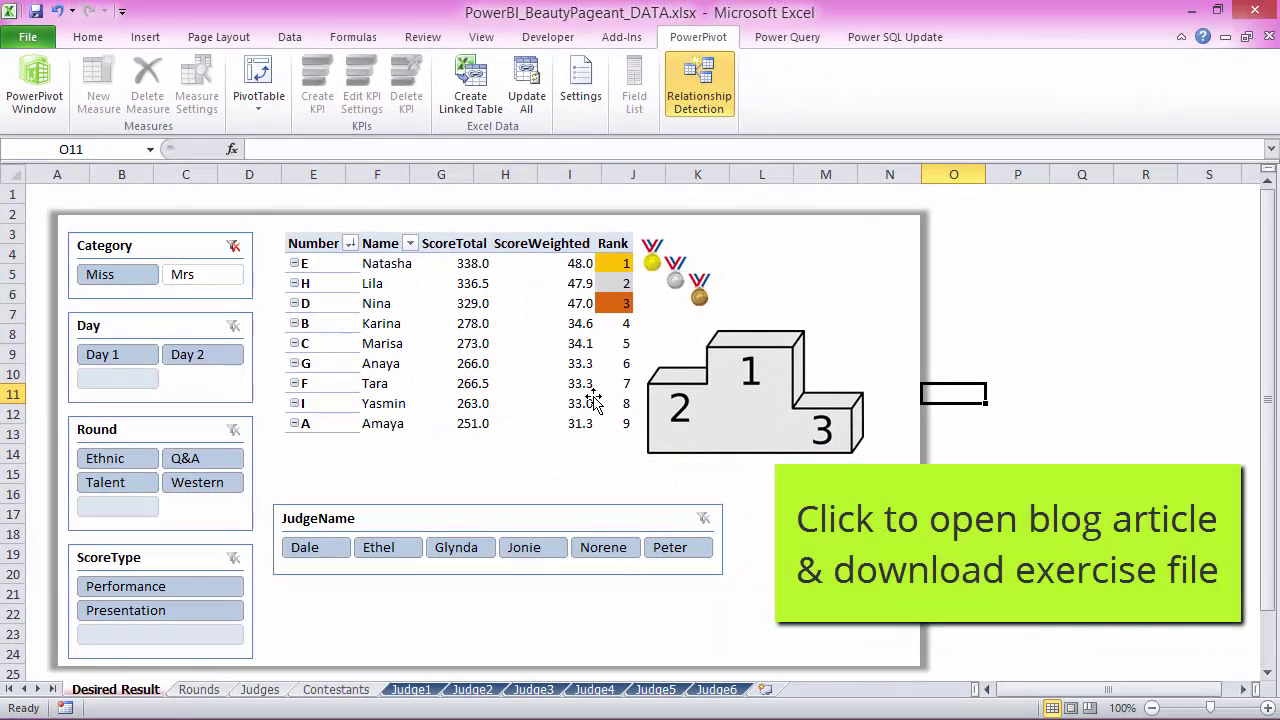
{"action": "left_click", "coordinate": [199, 689]}
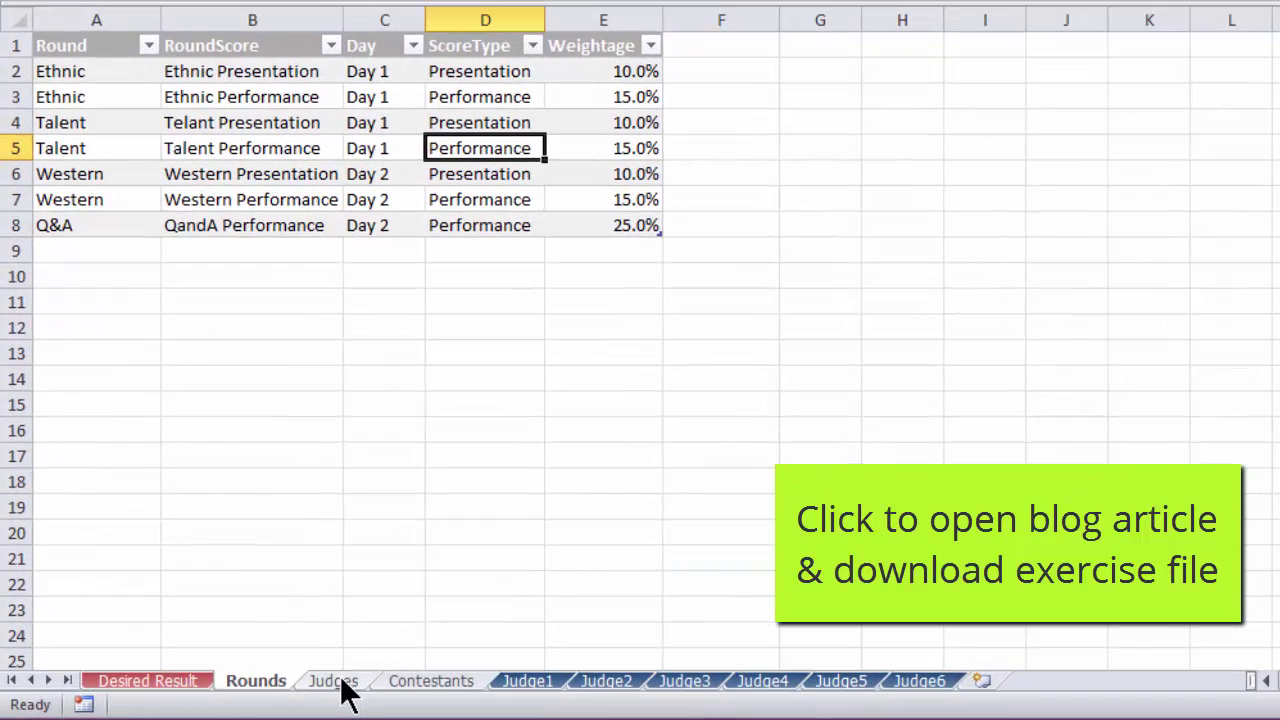
{"action": "left_click", "coordinate": [330, 682]}
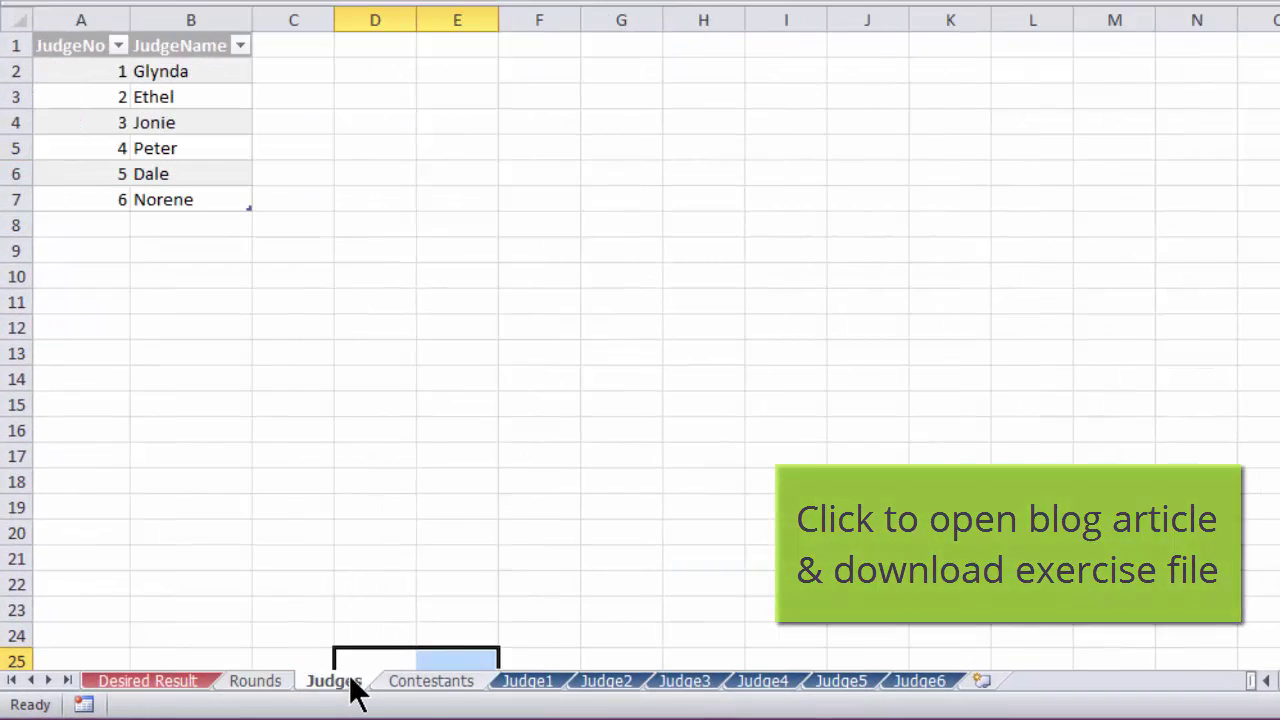
{"action": "left_click", "coordinate": [425, 688]}
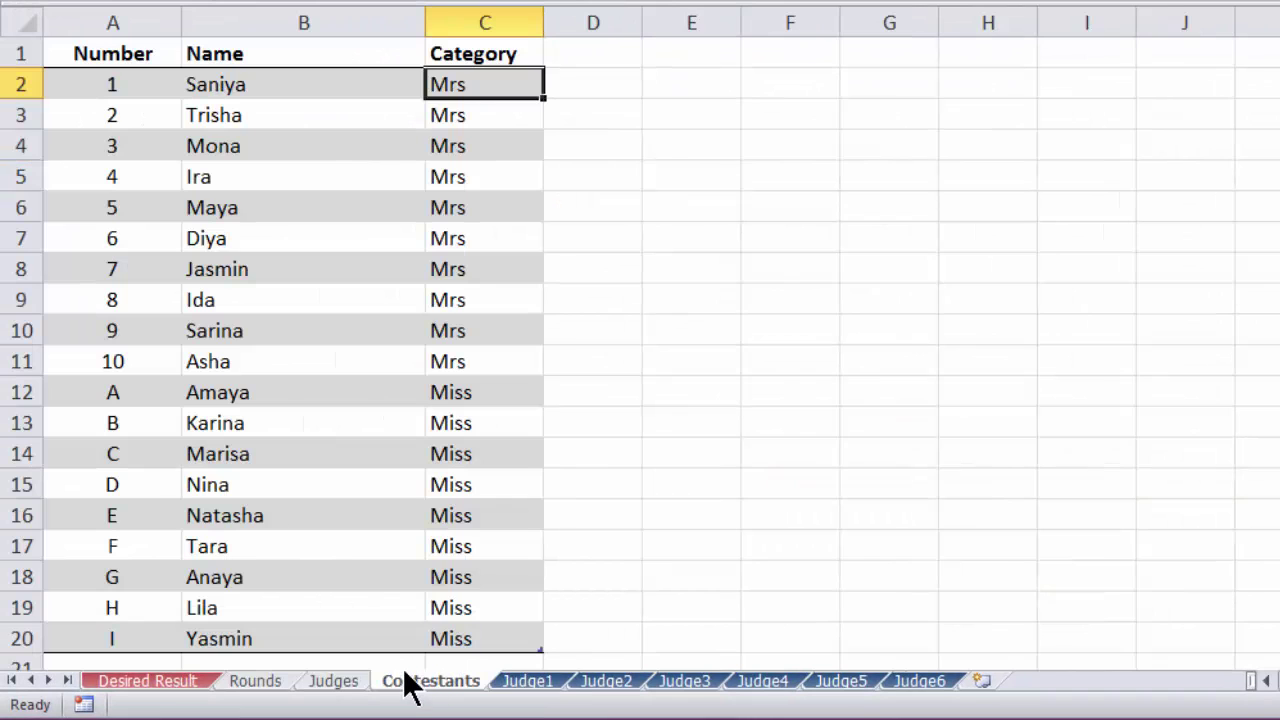
Look through the scoring sheets Judge1 to Judge6 and return to the Desired Result sheet
{"action": "left_click", "coordinate": [530, 690]}
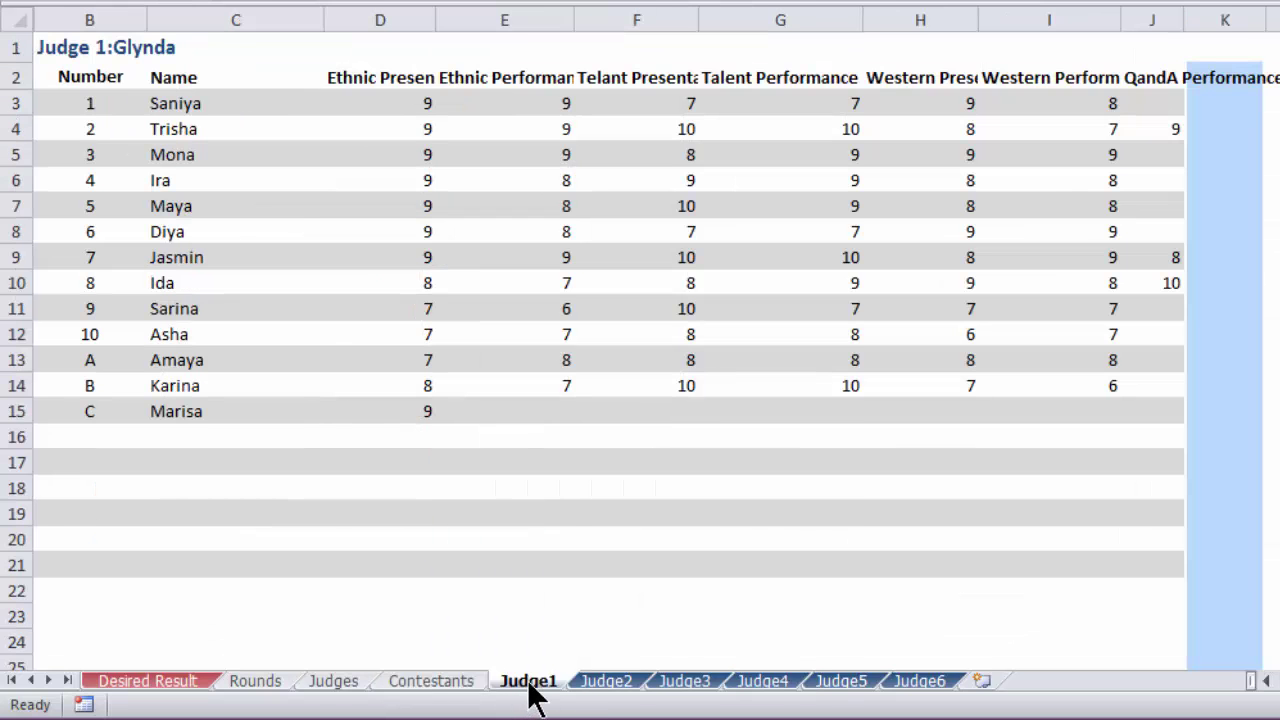
{"action": "left_click", "coordinate": [602, 690]}
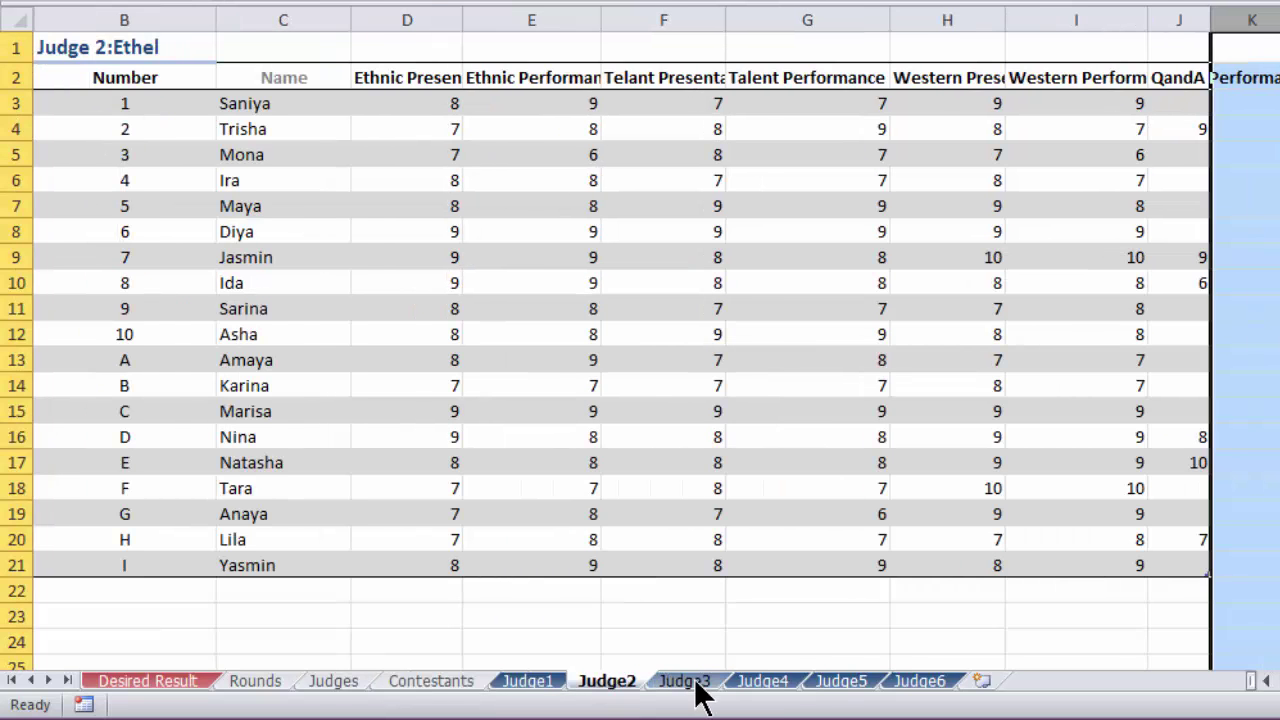
{"action": "left_click", "coordinate": [688, 681]}
{"action": "left_click", "coordinate": [762, 681]}
{"action": "left_click", "coordinate": [840, 681]}
{"action": "left_click", "coordinate": [918, 681]}
{"action": "left_click", "coordinate": [255, 681]}
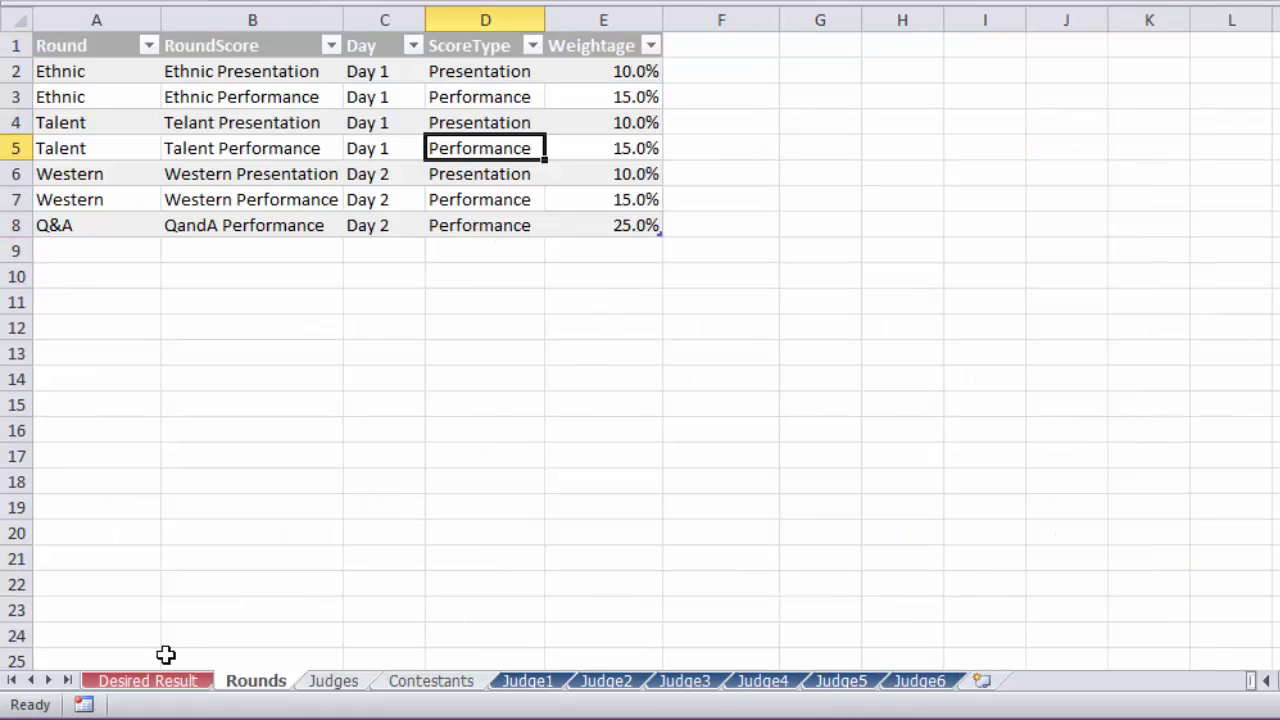
{"action": "left_click", "coordinate": [155, 684]}
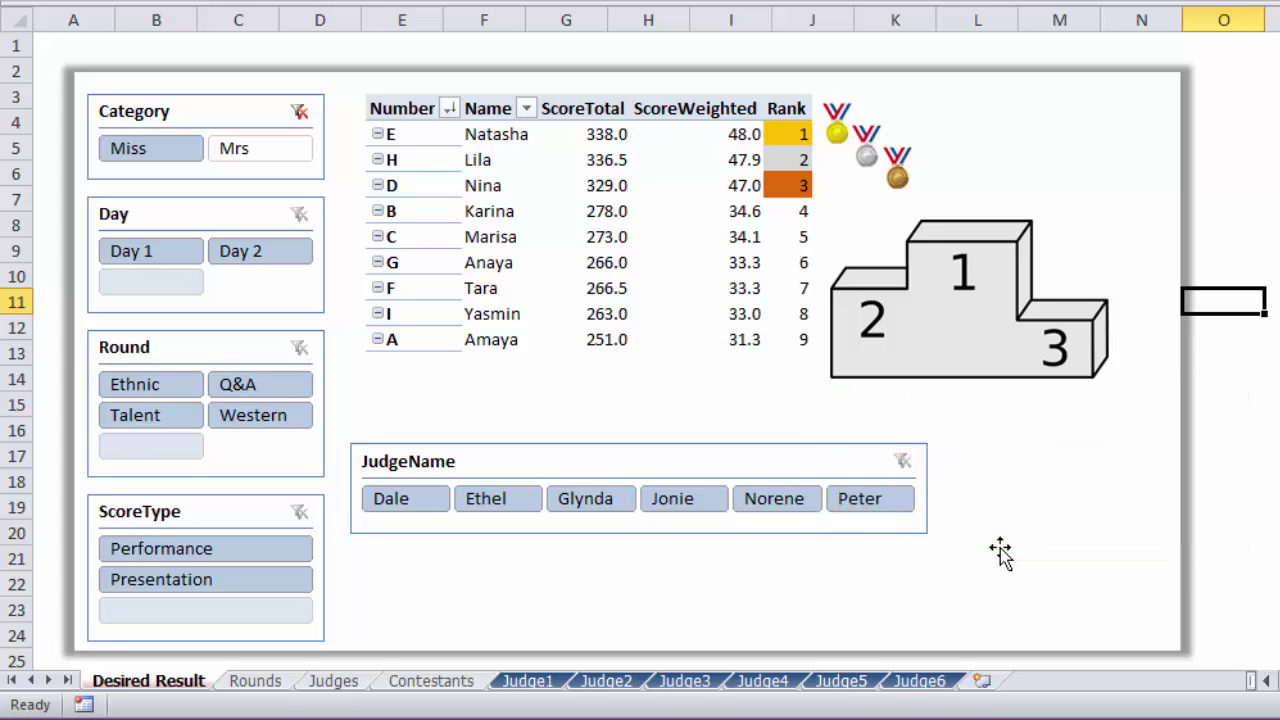
Inspect the lookup tables on the Rounds, Judges and Contestants sheets, selecting a cell inside each table
{"action": "left_click", "coordinate": [285, 685]}
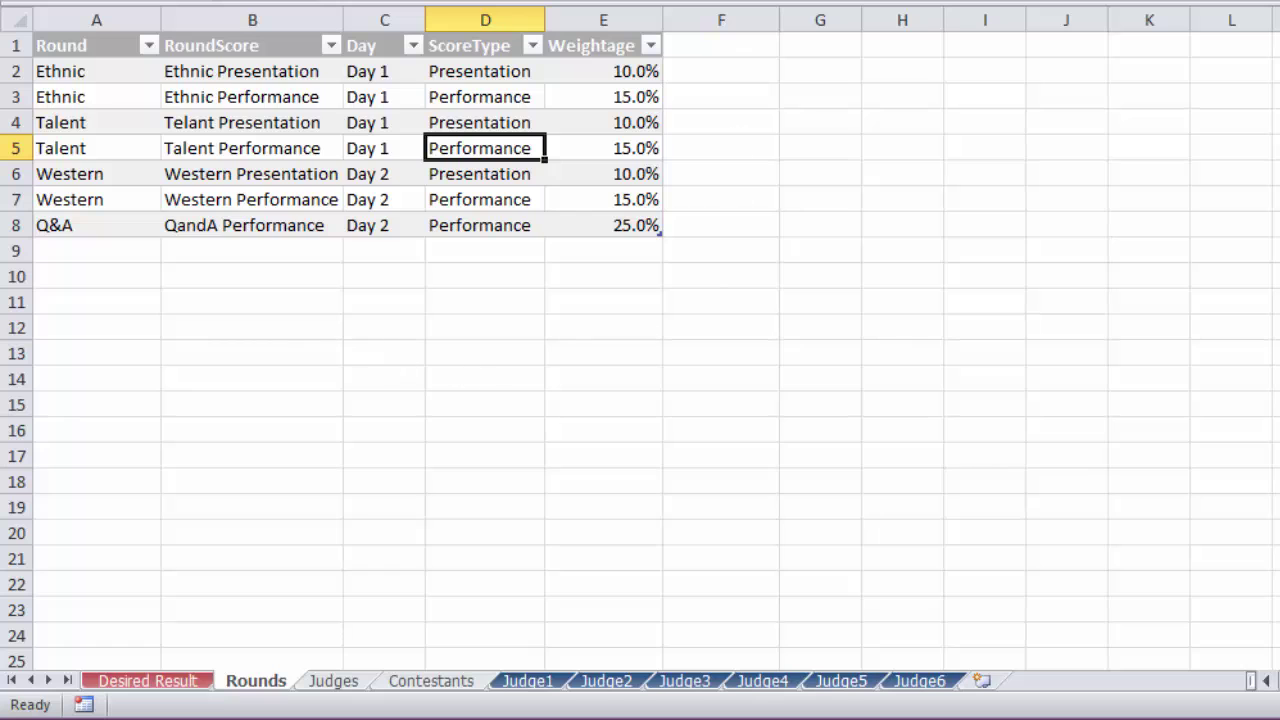
{"action": "left_click", "coordinate": [265, 112]}
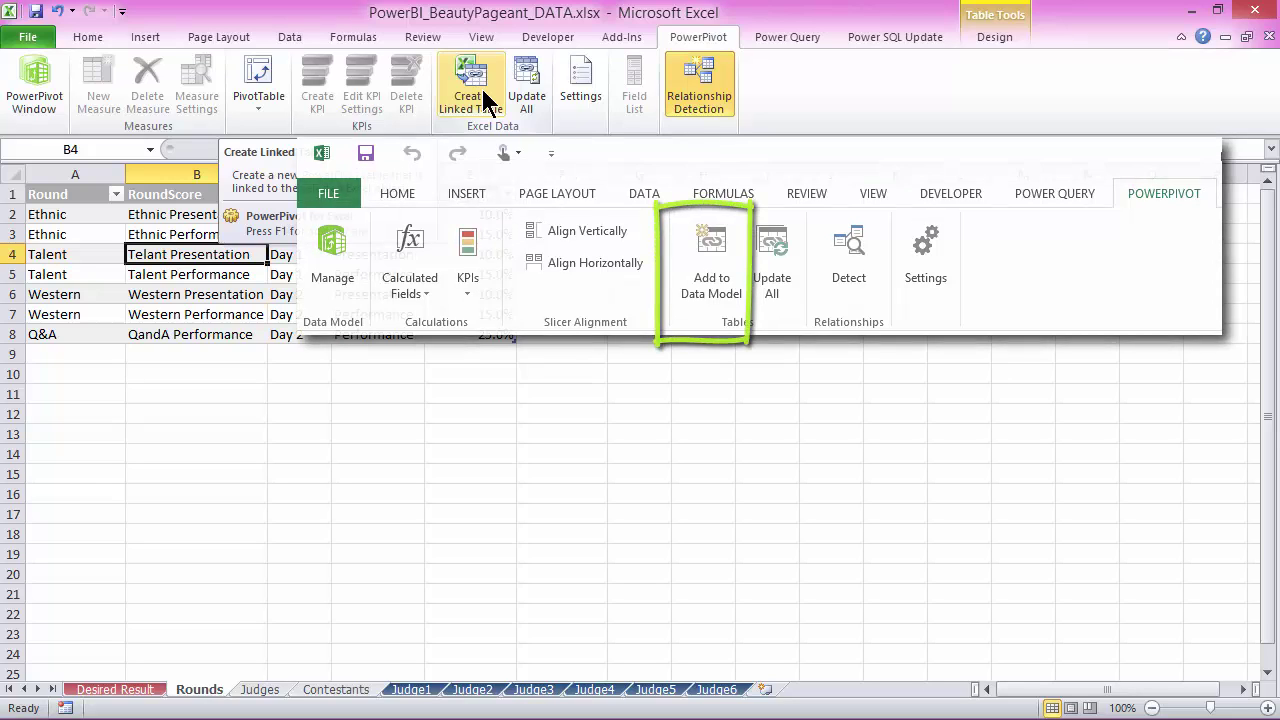
{"action": "left_click", "coordinate": [391, 286]}
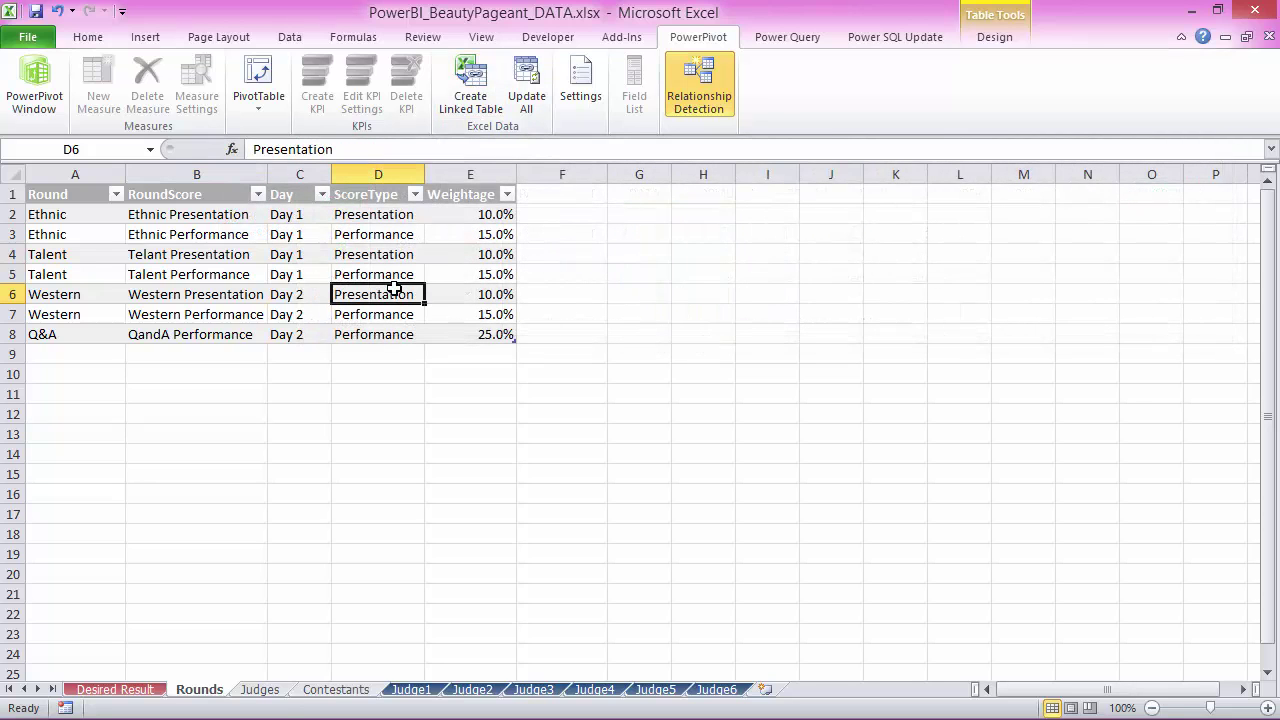
{"action": "left_click", "coordinate": [265, 692]}
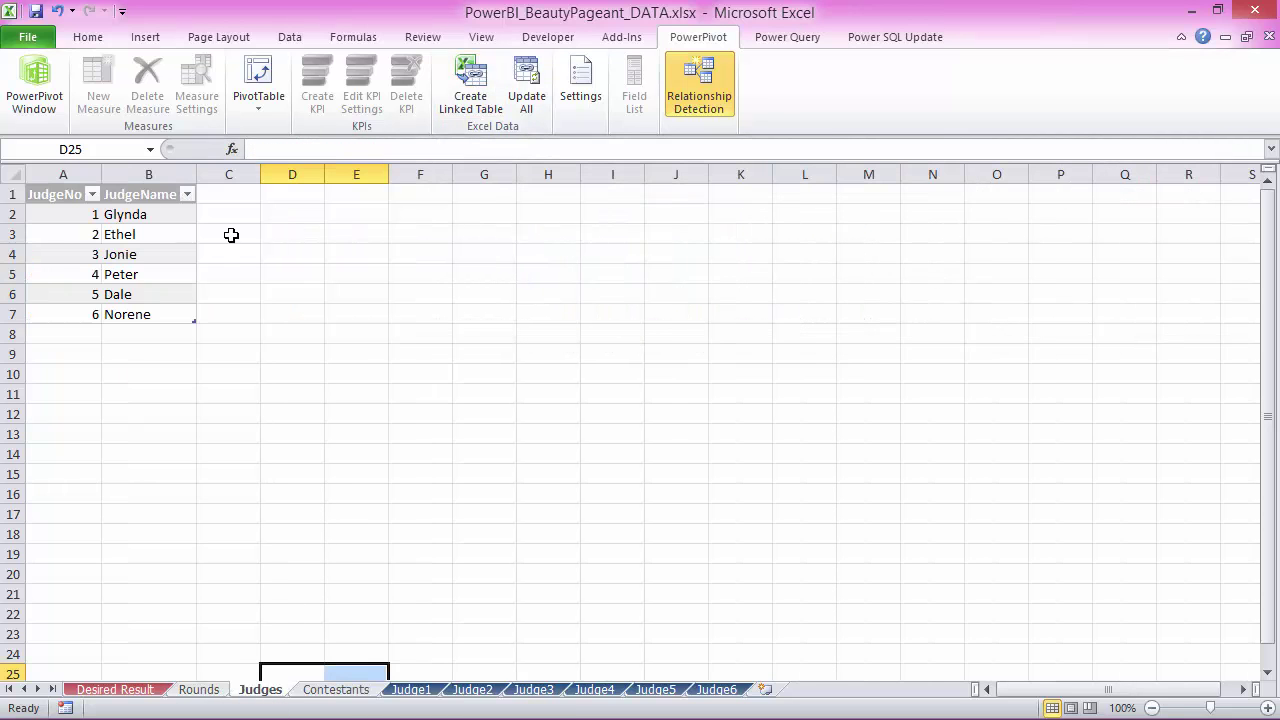
{"action": "left_click", "coordinate": [168, 252]}
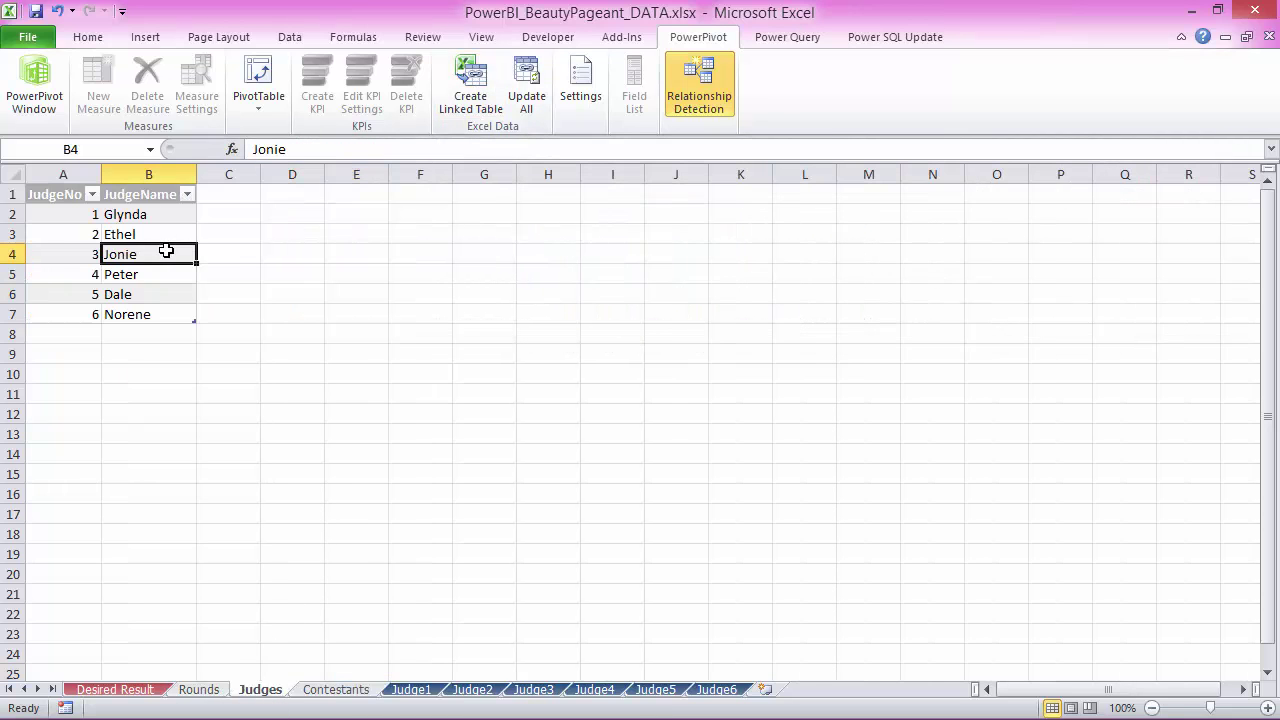
{"action": "left_click", "coordinate": [336, 692]}
{"action": "left_click", "coordinate": [245, 312]}
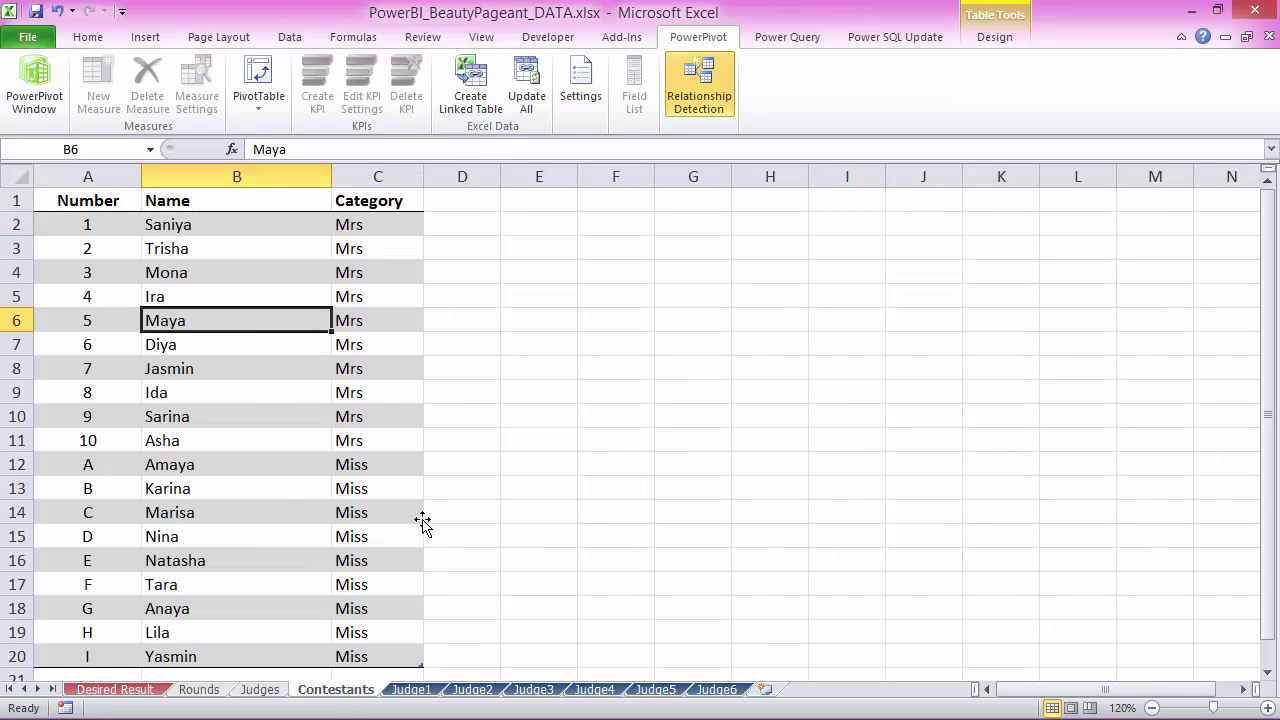
Inspect the score table on the Judge1 sheet and compare it with those on Judge2 through Judge6
{"action": "left_click", "coordinate": [410, 690]}
{"action": "left_click", "coordinate": [395, 416]}
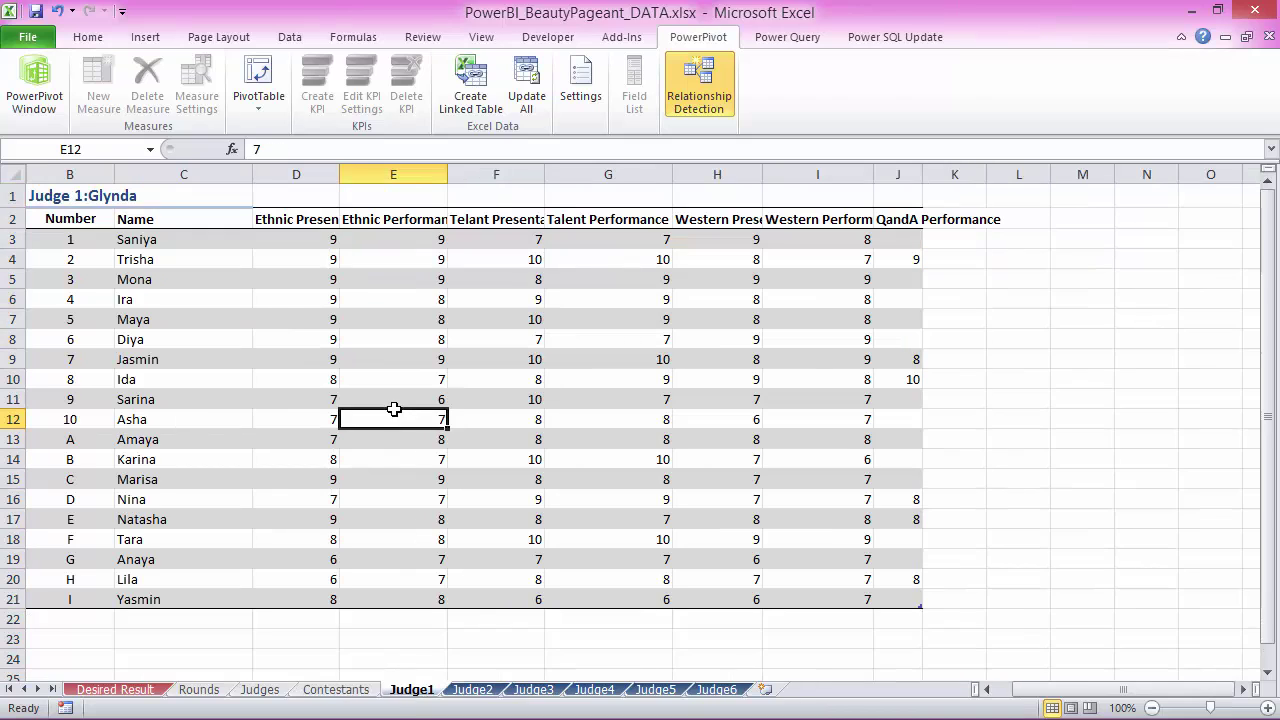
{"action": "left_click", "coordinate": [474, 690]}
{"action": "left_click", "coordinate": [533, 690]}
{"action": "left_click", "coordinate": [595, 690]}
{"action": "left_click", "coordinate": [655, 690]}
{"action": "left_click", "coordinate": [716, 690]}
Return to the Judge1 sheet and select the round score headers from Ethnic Presentation to QandA Performance, D2:J2
{"action": "left_click", "coordinate": [410, 690]}
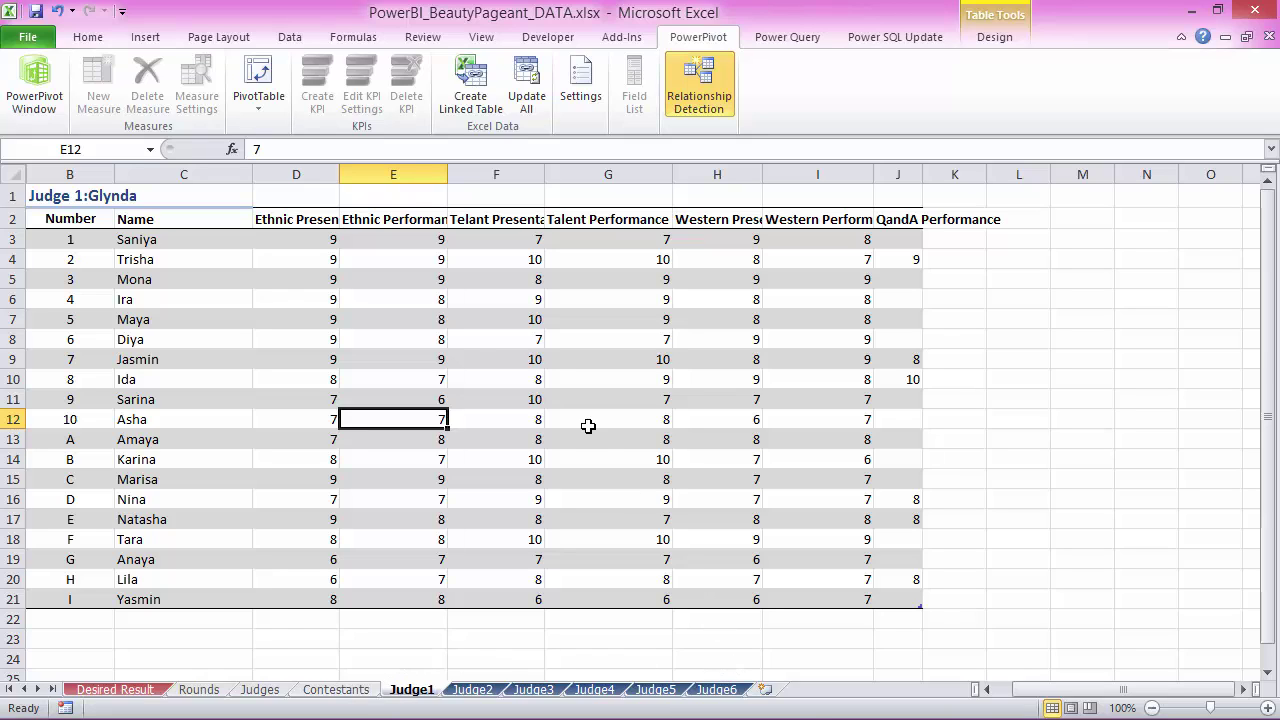
{"action": "left_click", "coordinate": [302, 224]}
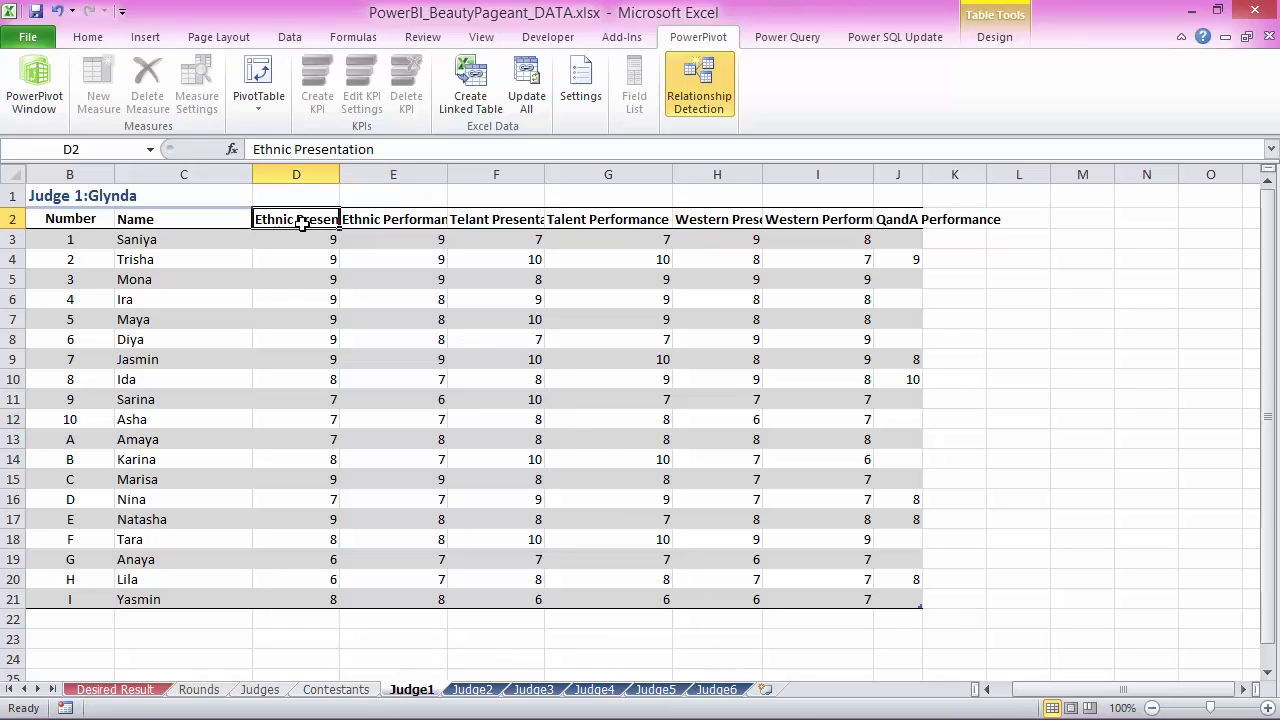
{"action": "left_click", "coordinate": [903, 222], "text": "shift"}
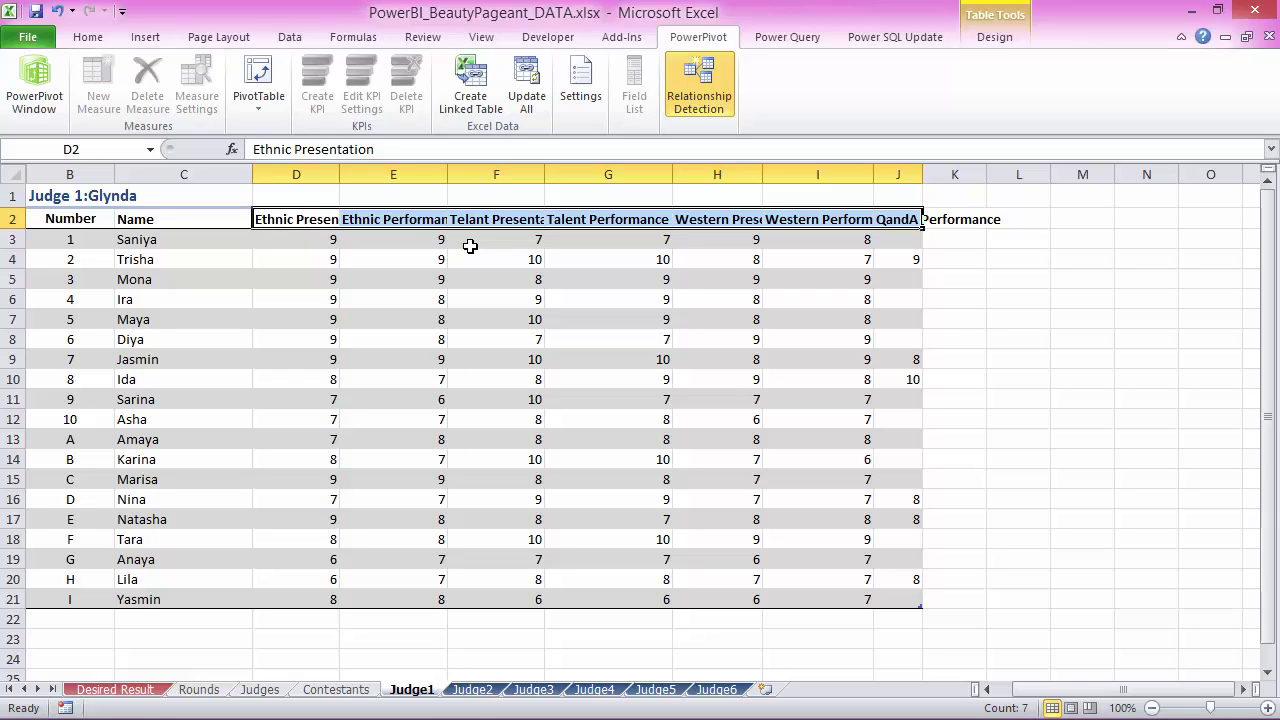
Show the Desired Result sheet and outline the pivot table's ScoreTotal, ScoreWeighted and Rank columns with a green rectangle
{"action": "left_click", "coordinate": [140, 690]}
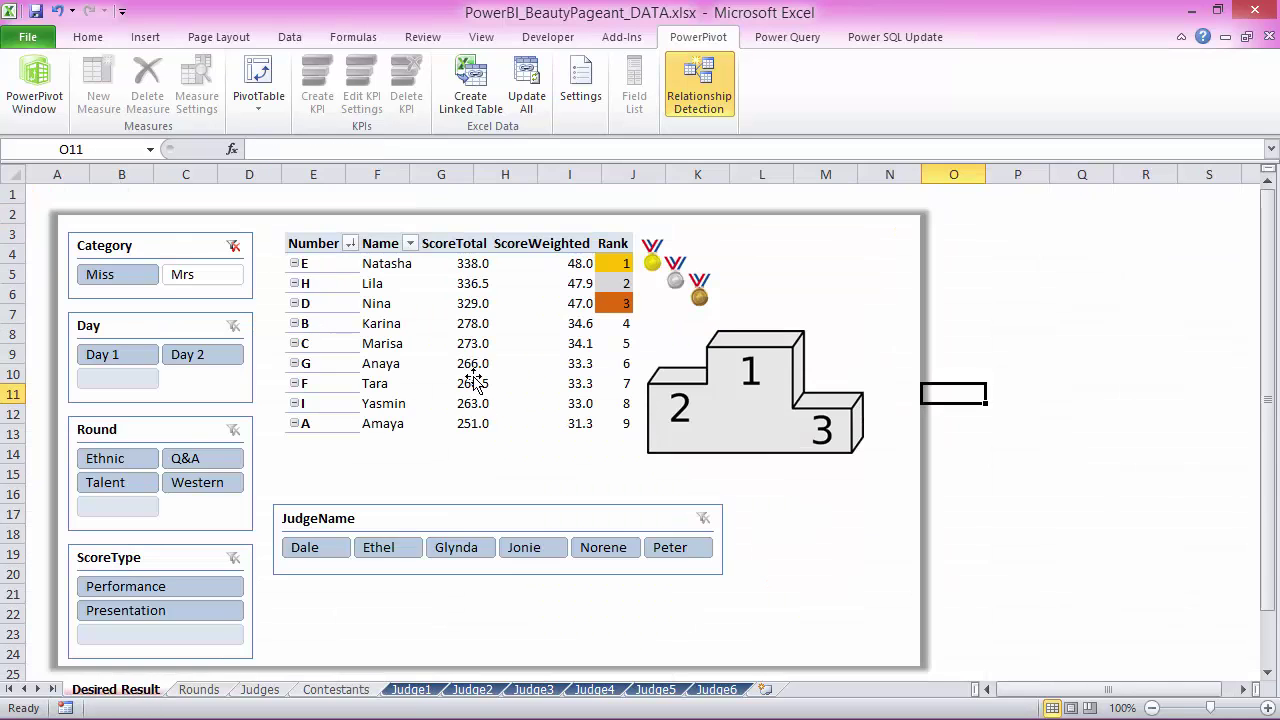
{"action": "key", "text": "ctrl+2"}
{"action": "mouse_move", "coordinate": [408, 222]}
{"action": "left_mouse_down"}
{"action": "mouse_move", "coordinate": [464, 300]}
{"action": "mouse_move", "coordinate": [640, 436]}
{"action": "left_mouse_up"}
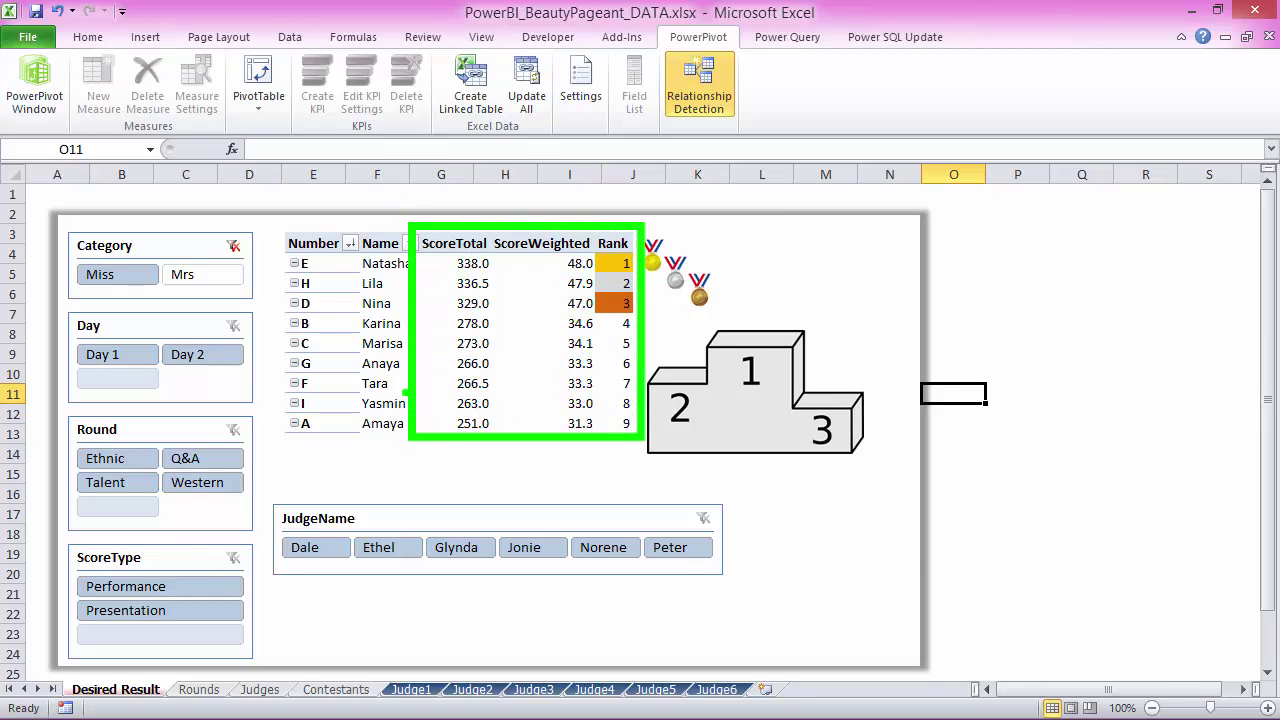